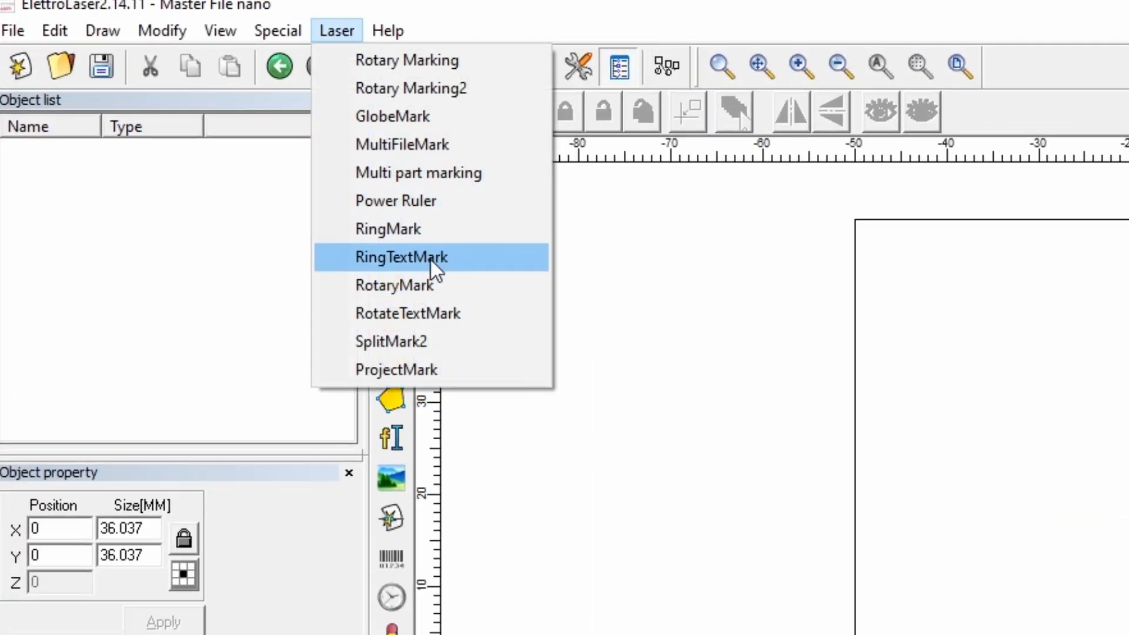
# Set up RingTextMark with Ring Inside turned off and a ring diameter of 20.22 mm
pyautogui.click(430, 259)
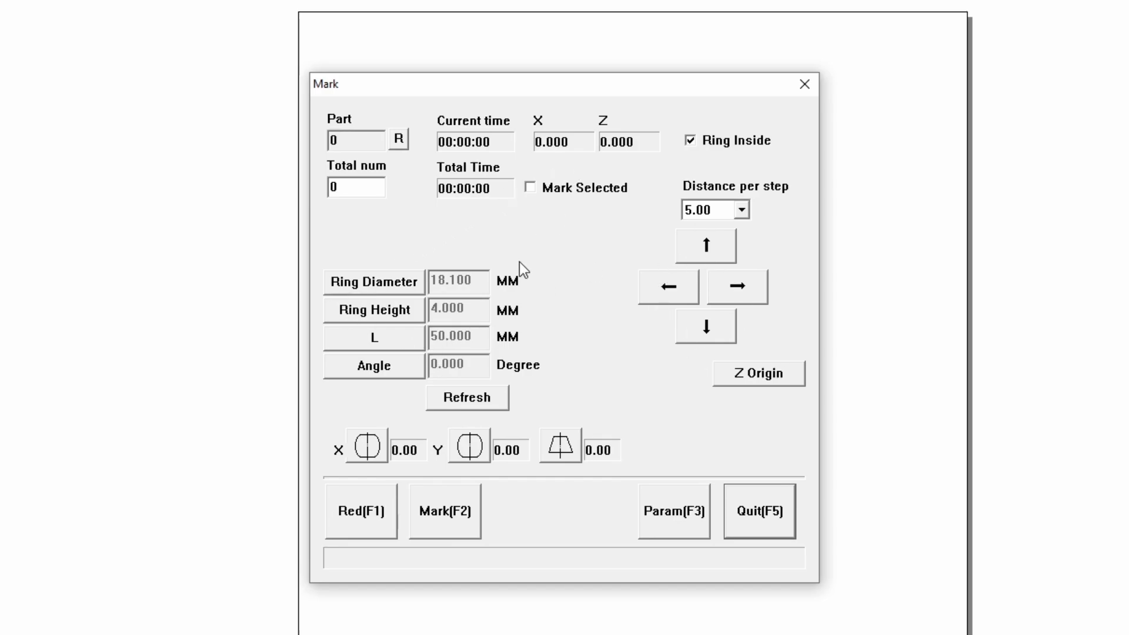
pyautogui.click(720, 141)
pyautogui.click(369, 287)
pyautogui.write('20.22')
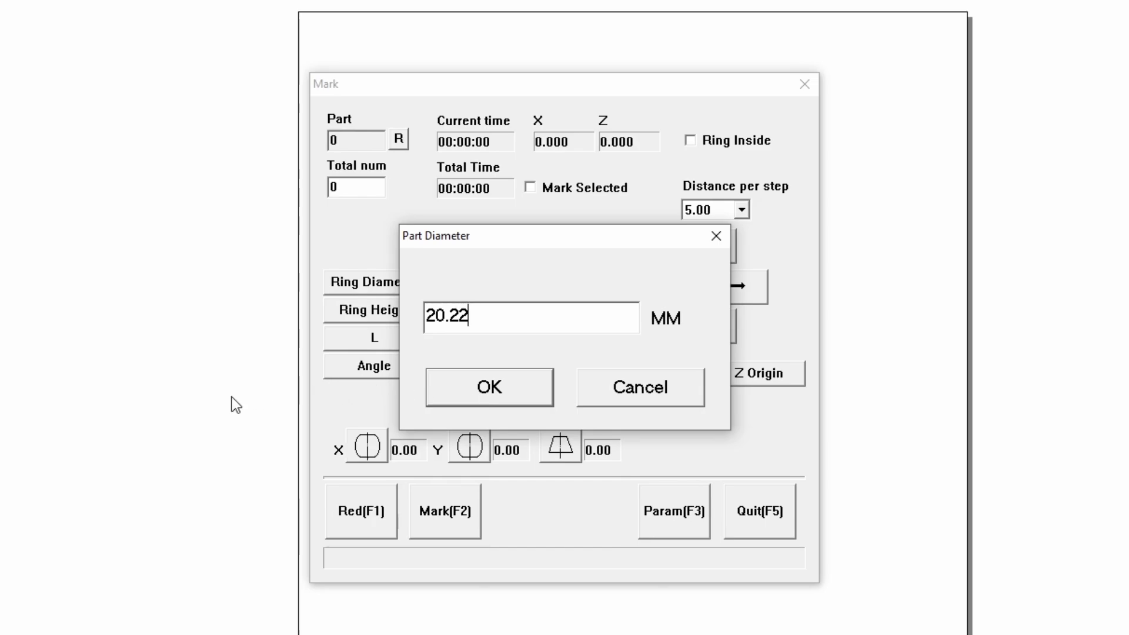
pyautogui.click(454, 383)
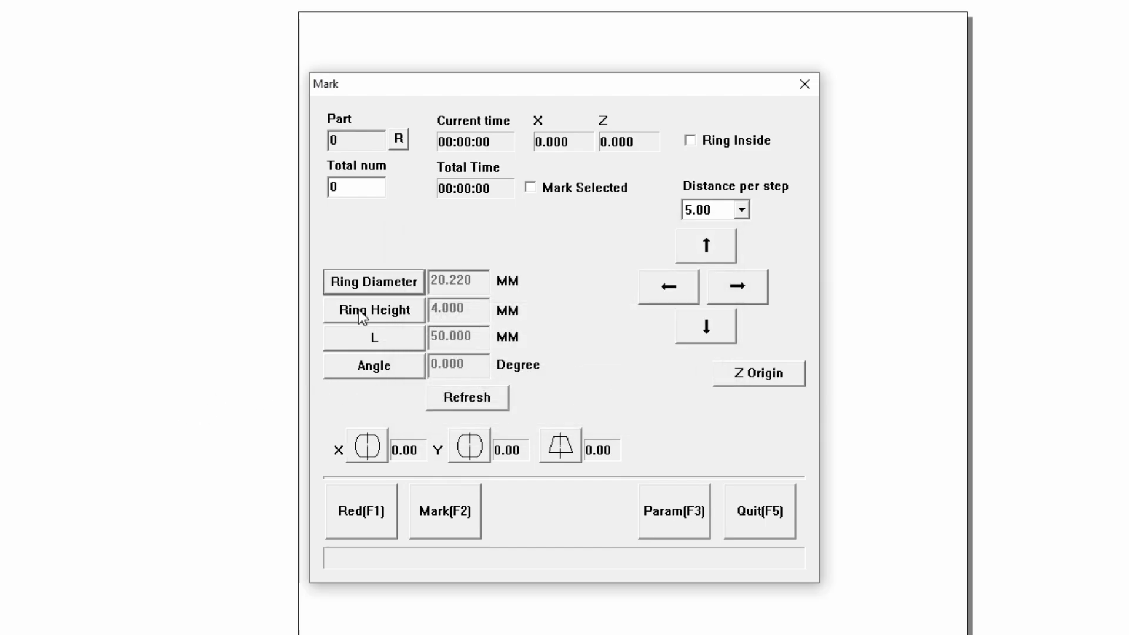
# Set the ring height to 4.77 mm and close the ring marking settings
pyautogui.click(408, 318)
pyautogui.click(517, 390)
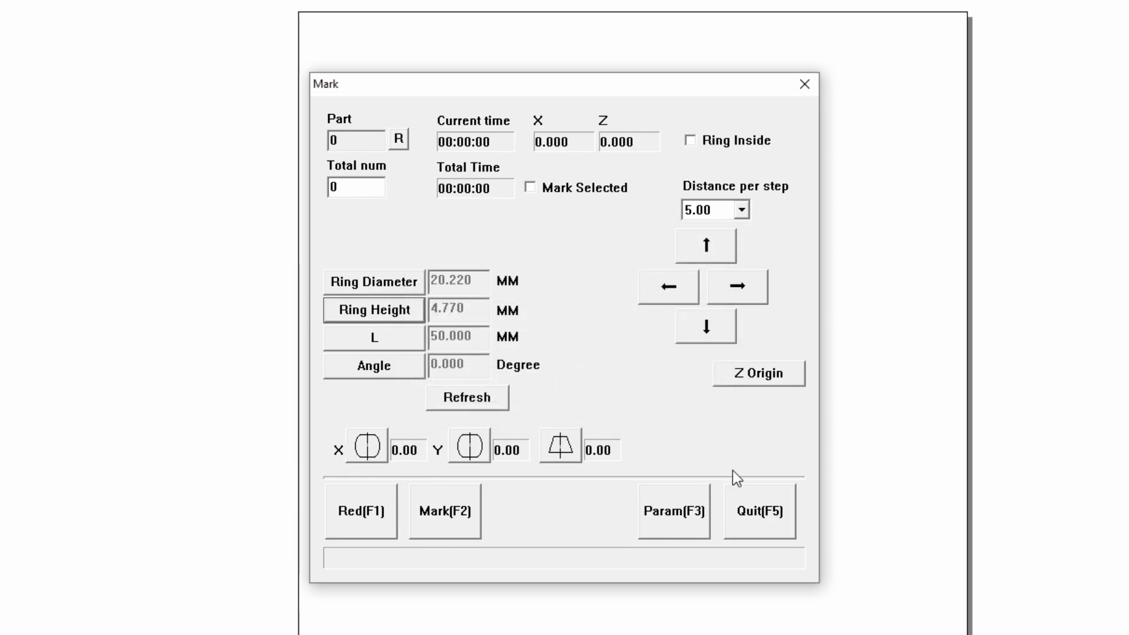
pyautogui.click(767, 519)
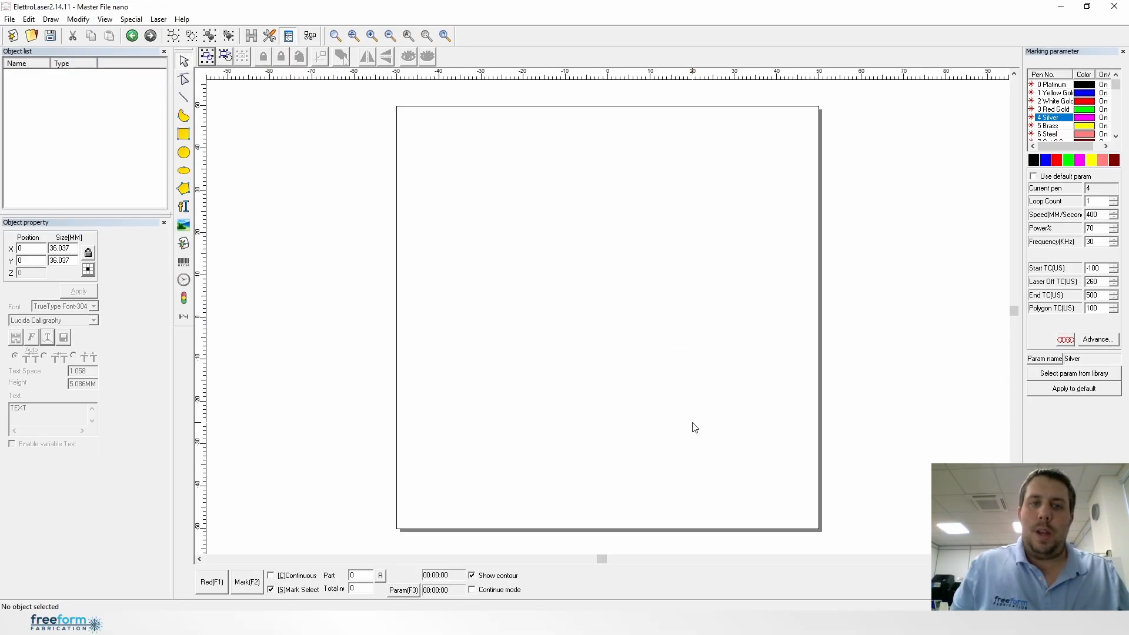
# Place a new text object near the middle of the ring-sized work area
pyautogui.click(373, 36)
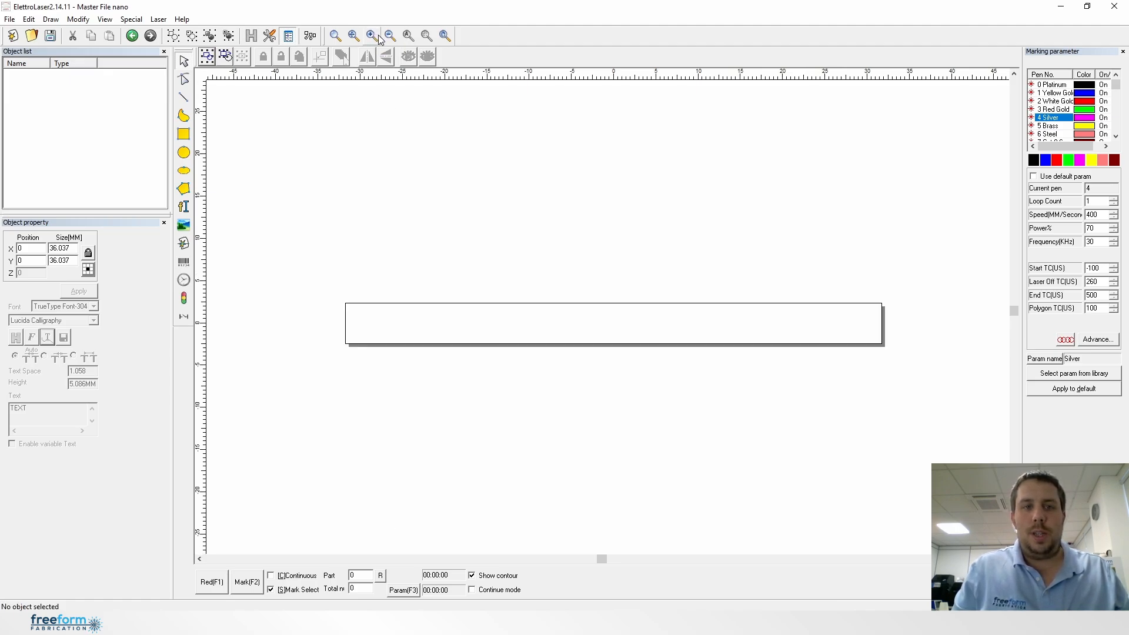
pyautogui.click(389, 36)
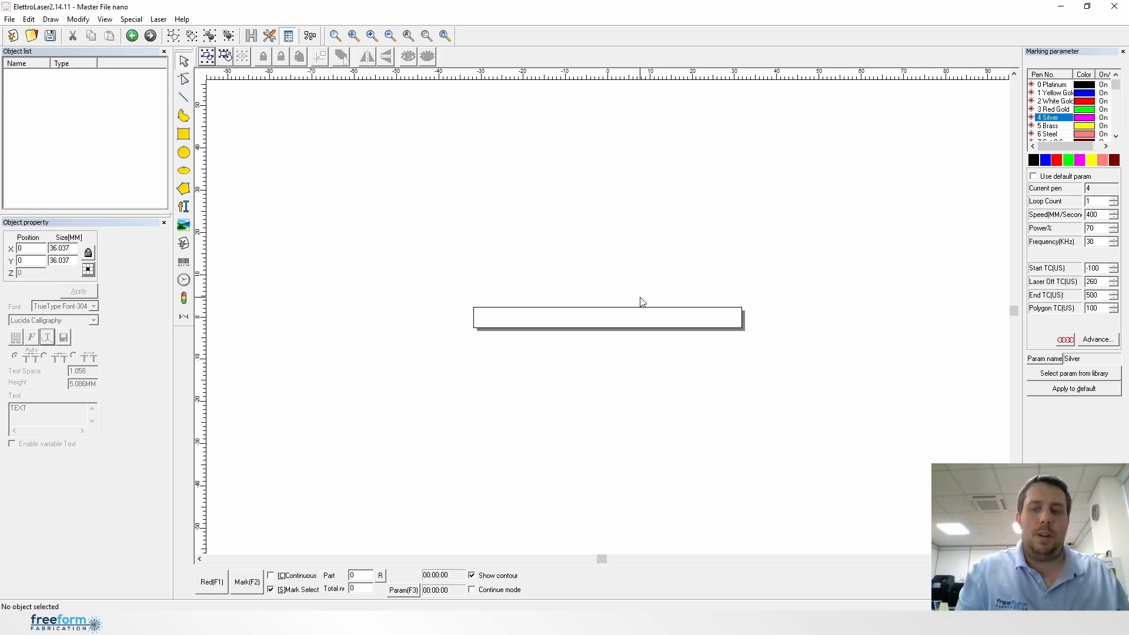
pyautogui.click(372, 35)
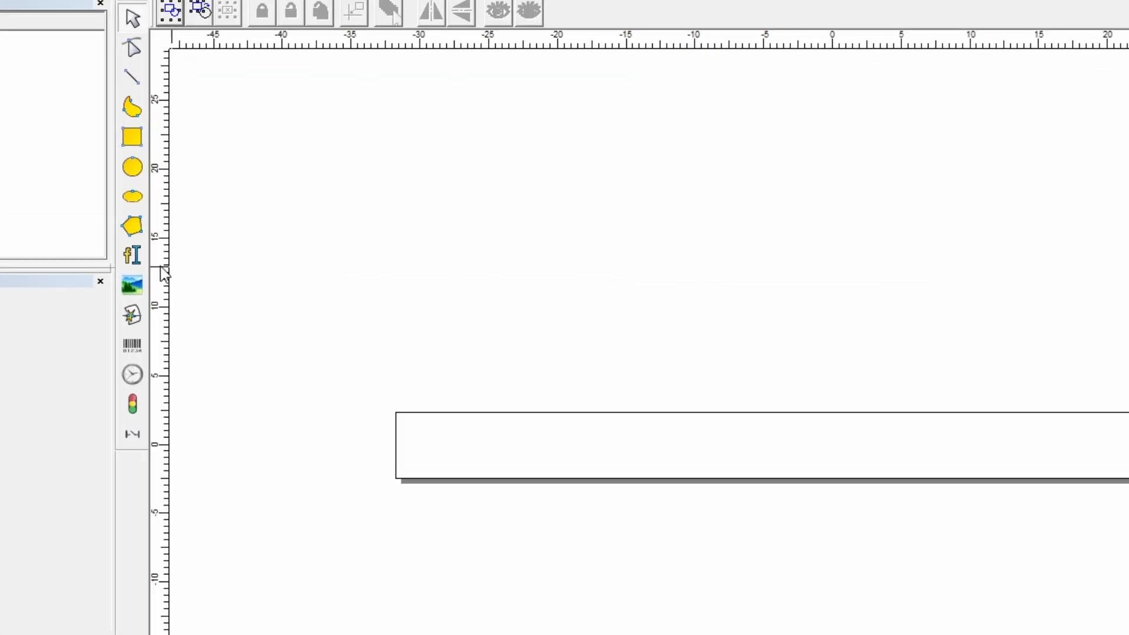
pyautogui.click(133, 265)
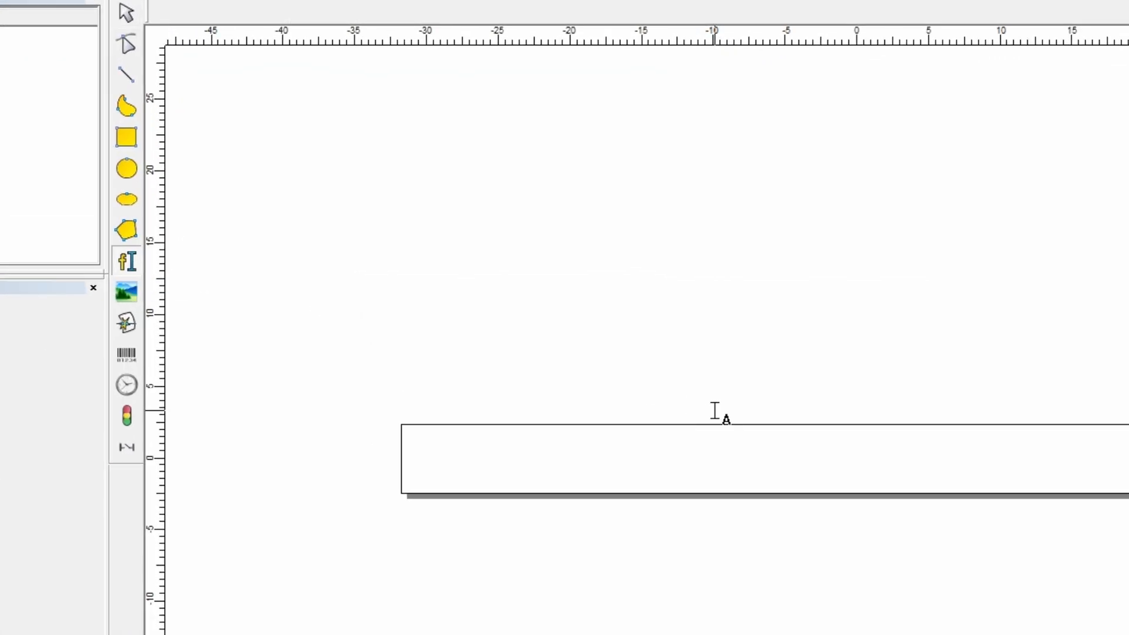
pyautogui.click(800, 463)
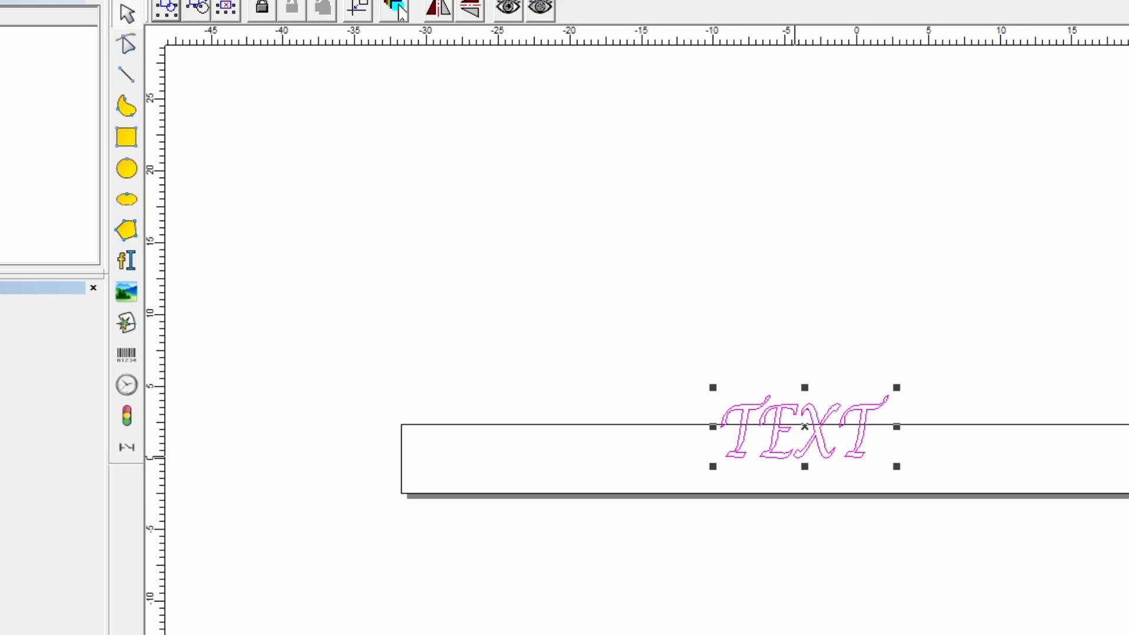
# Change the text object's wording to "Freeform Fabrication" and apply it
pyautogui.write('Fr')
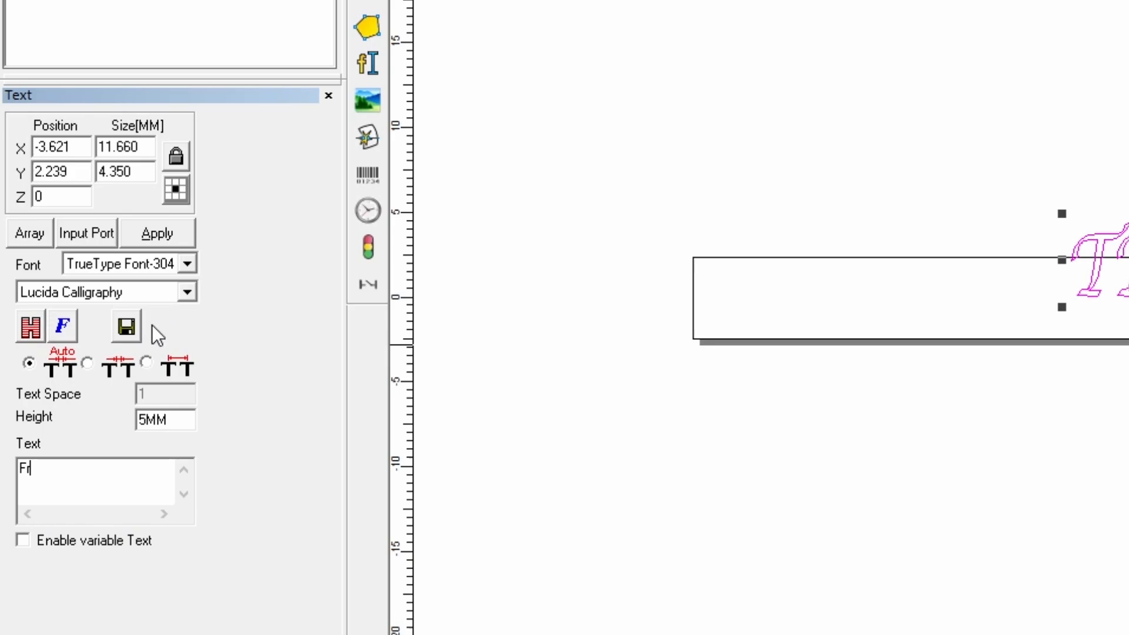
pyautogui.write('eeform Fabrication')
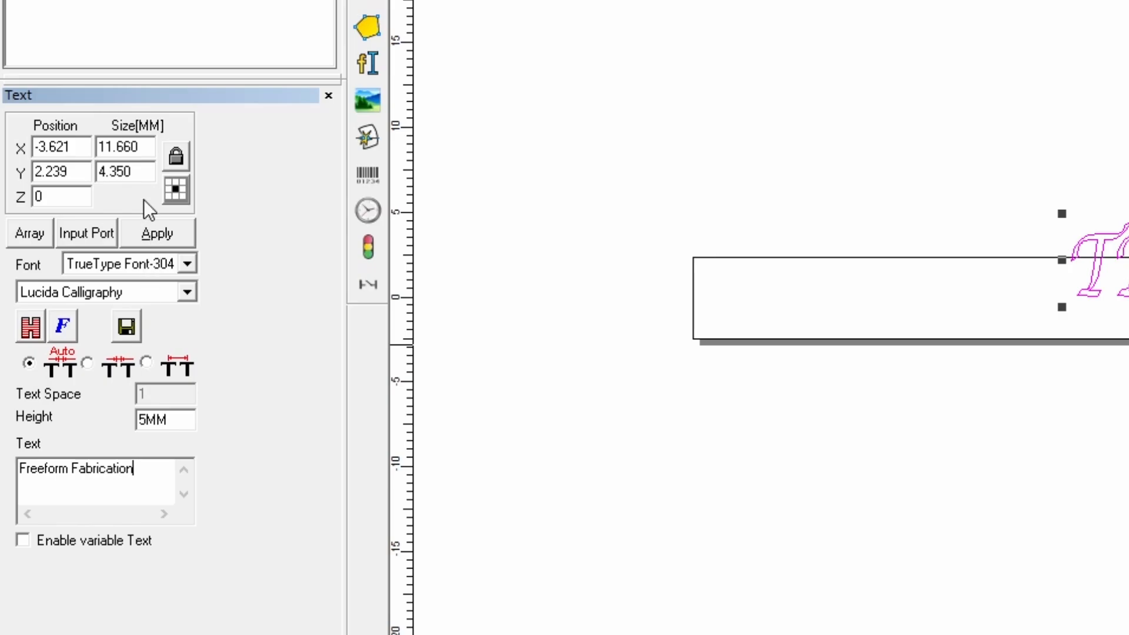
pyautogui.click(153, 241)
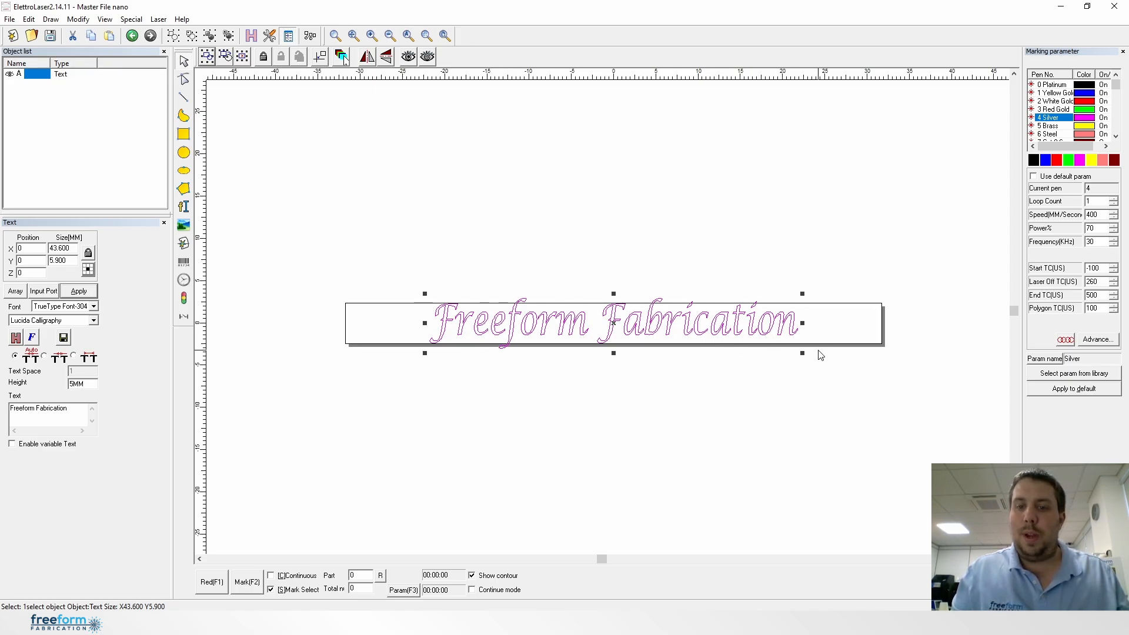
# Scale the text down proportionally to about 19 by 2.6 mm and centre it in the work area at X 0, Y 0
pyautogui.moveTo(802, 353); pyautogui.dragTo(615, 327)
pyautogui.press('F9')
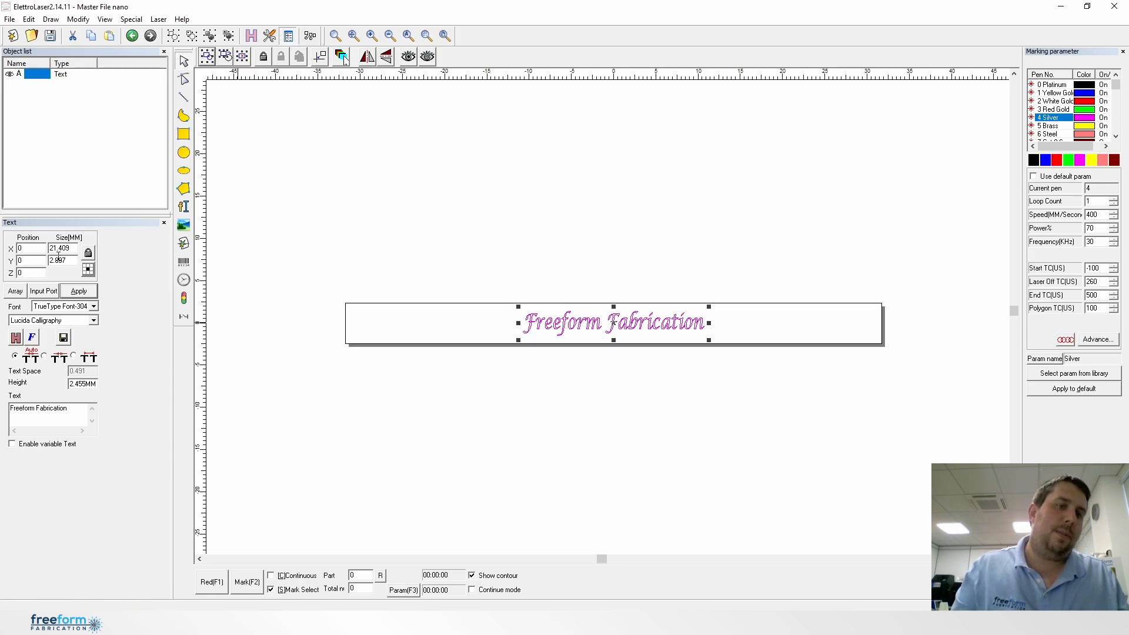
pyautogui.moveTo(75, 248); pyautogui.dragTo(52, 247)
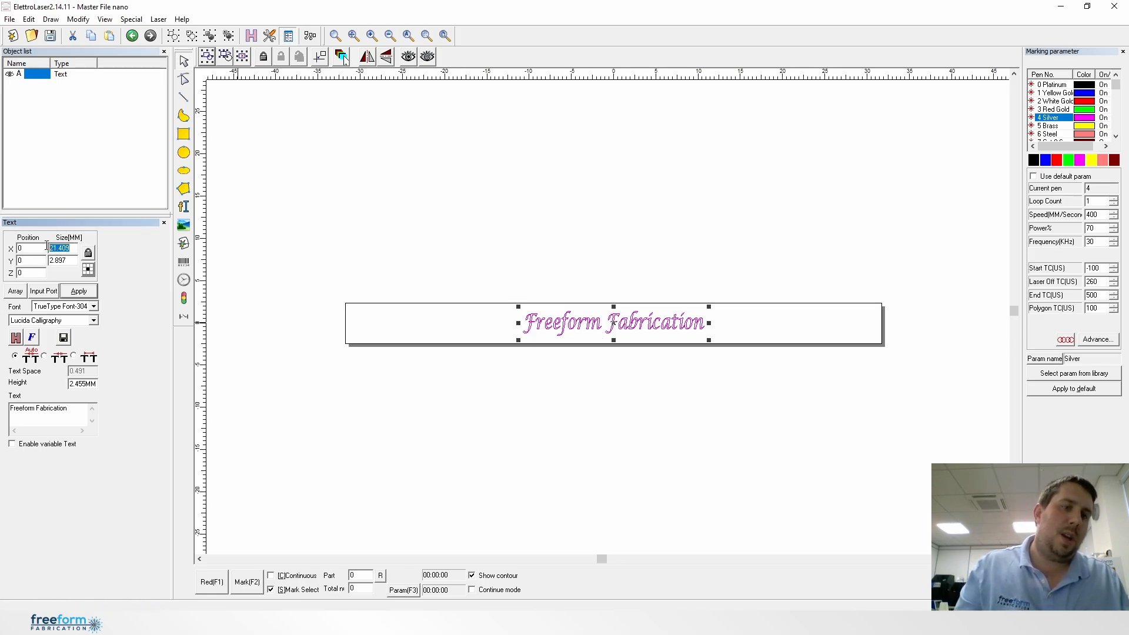
pyautogui.click(73, 264)
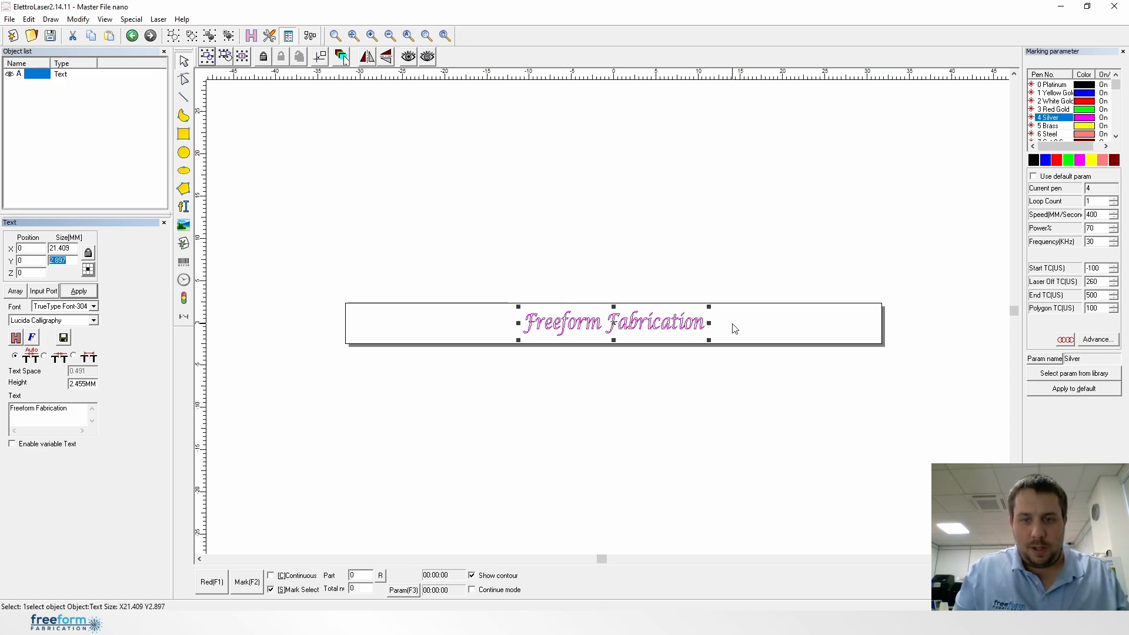
pyautogui.moveTo(708, 341); pyautogui.dragTo(698, 339)
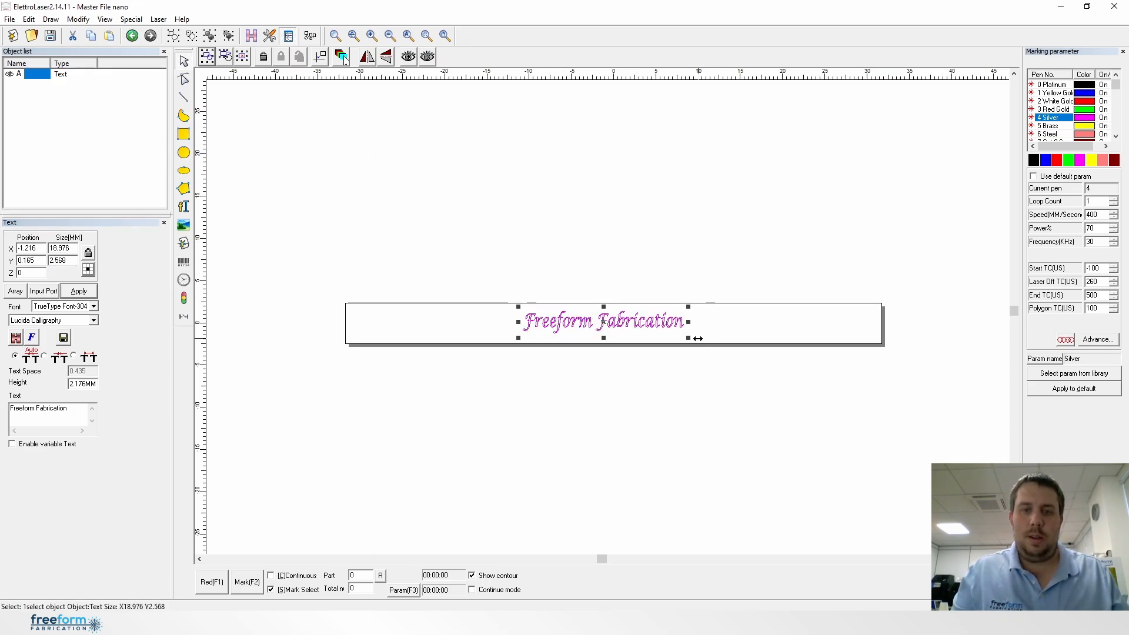
pyautogui.press('F5')
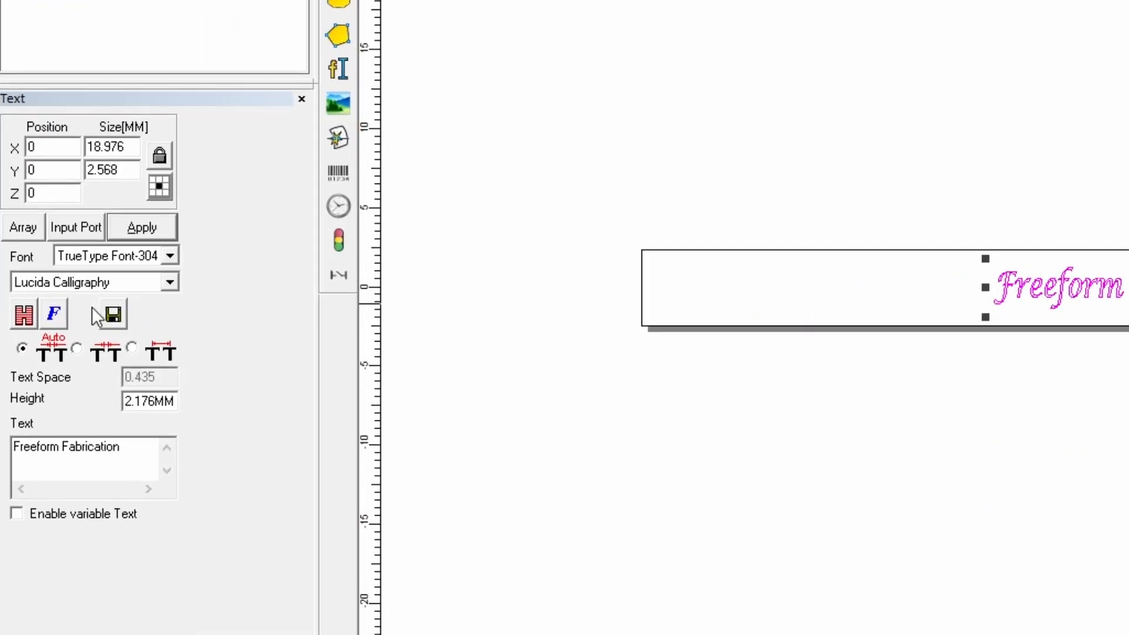
# Fill the text with a hatch, setting the Hatch1 count to 5
pyautogui.click(23, 314)
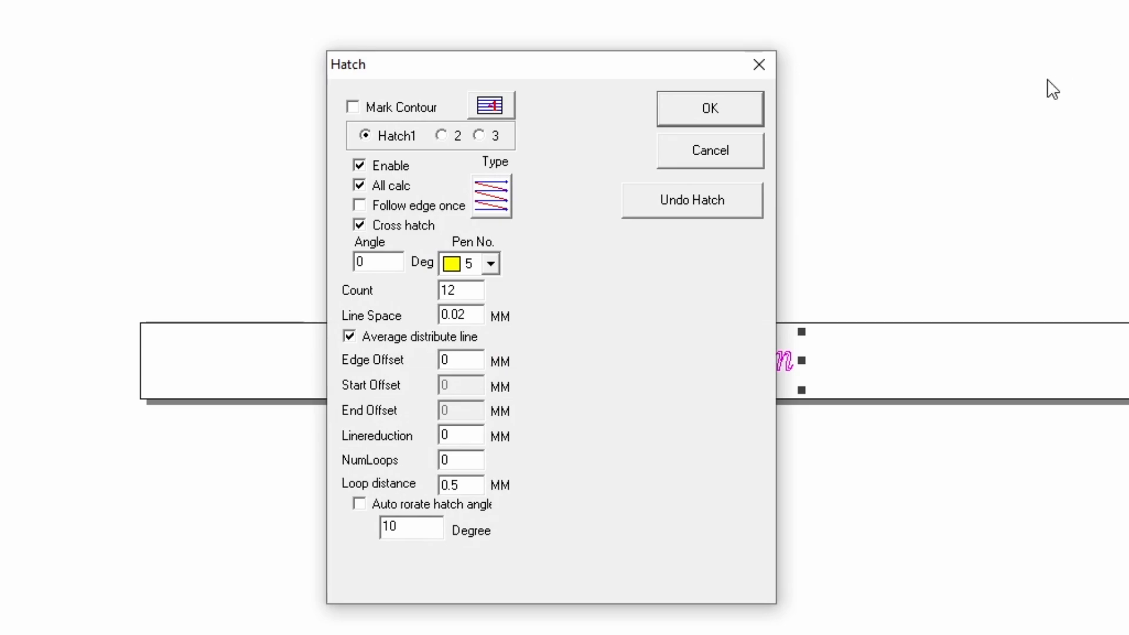
pyautogui.moveTo(478, 291); pyautogui.dragTo(352, 296)
pyautogui.write('5')
pyautogui.click(441, 135)
pyautogui.click(365, 135)
pyautogui.click(442, 136)
pyautogui.click(405, 135)
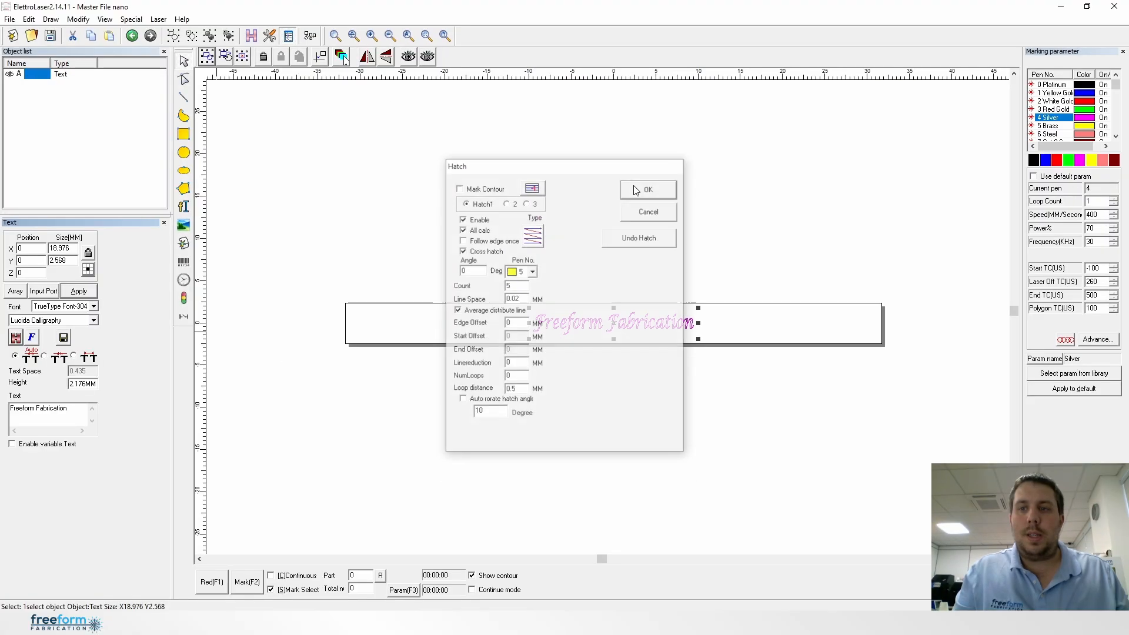
pyautogui.click(661, 112)
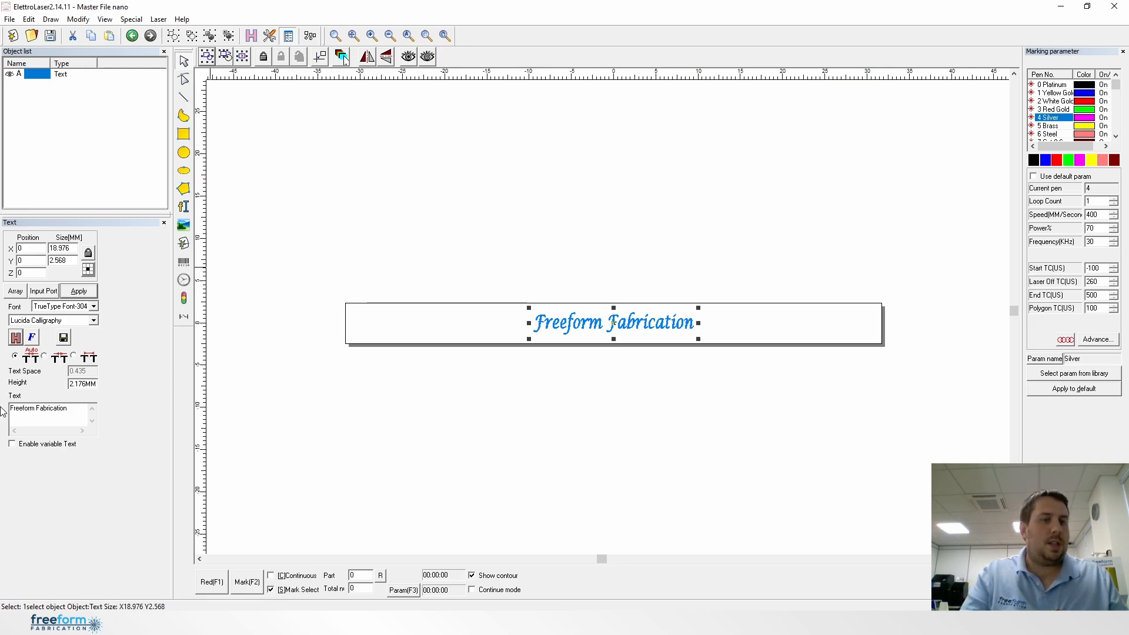
# Open RingTextMark for the selected hatched text
pyautogui.click(159, 19)
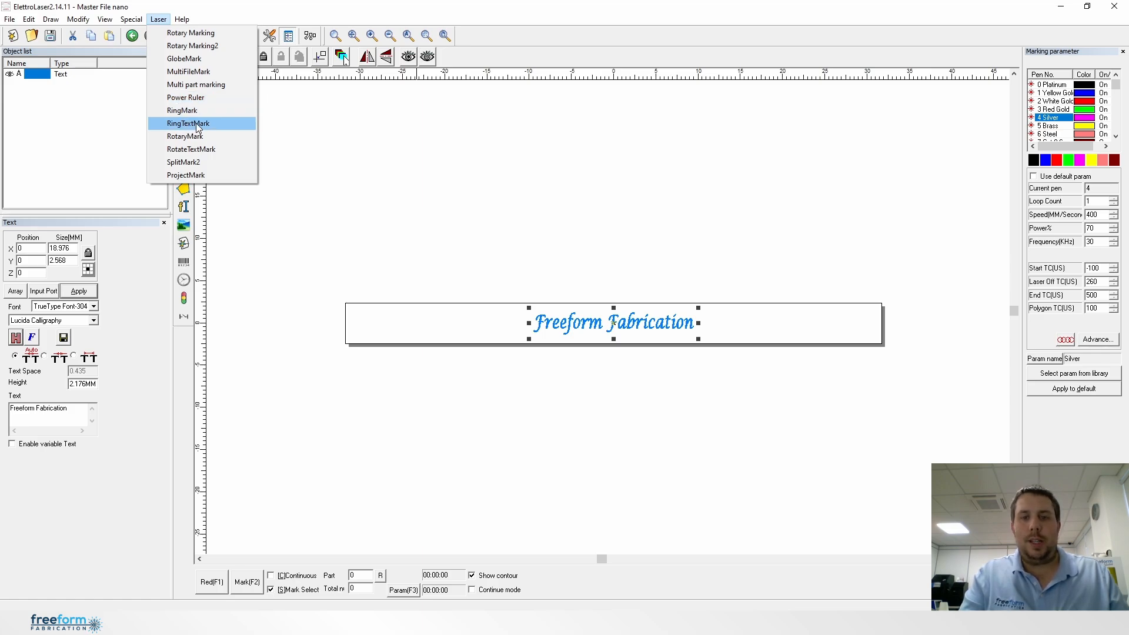
pyautogui.click(197, 124)
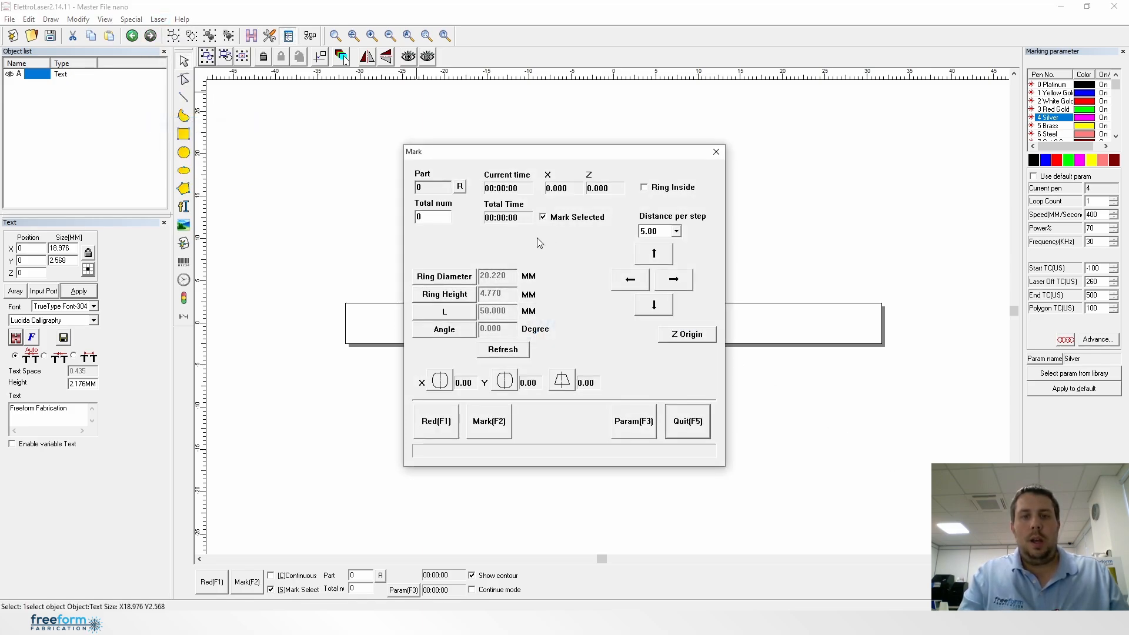